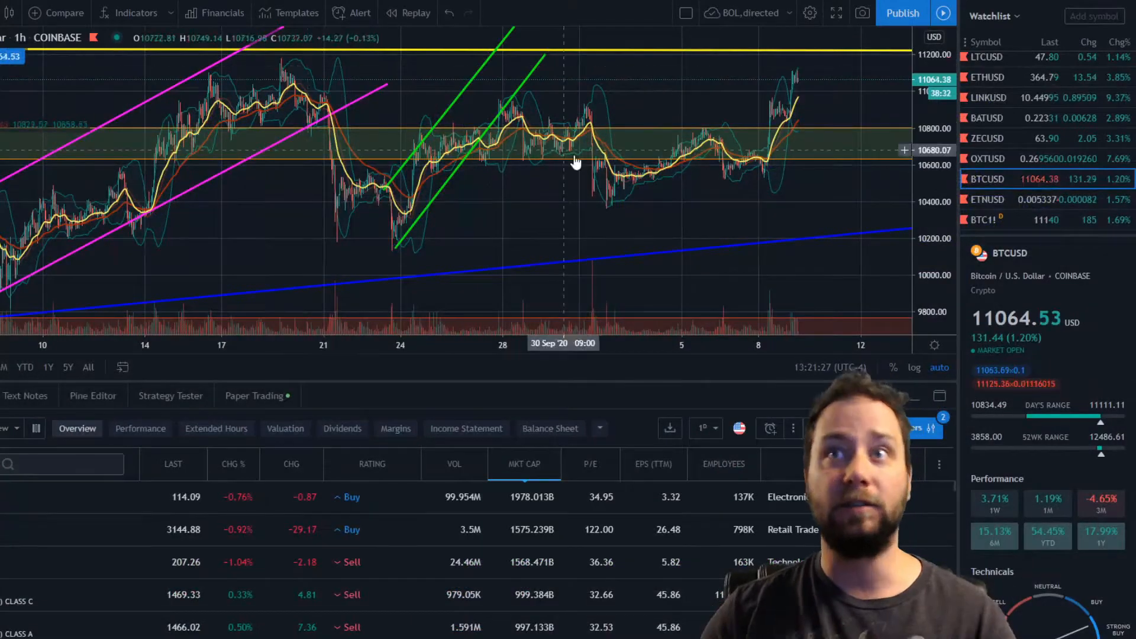
Select and then deselect the lower green trendline on the BTCUSD chart.
{"action": "left_click", "coordinate": [396, 249]}
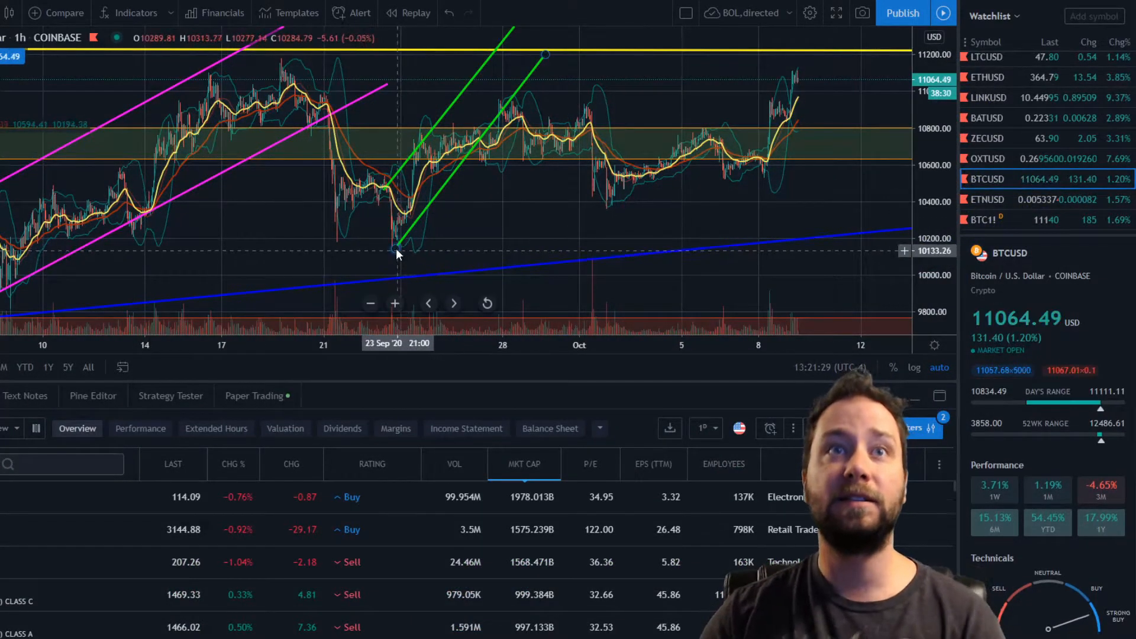
{"action": "left_click", "coordinate": [622, 200]}
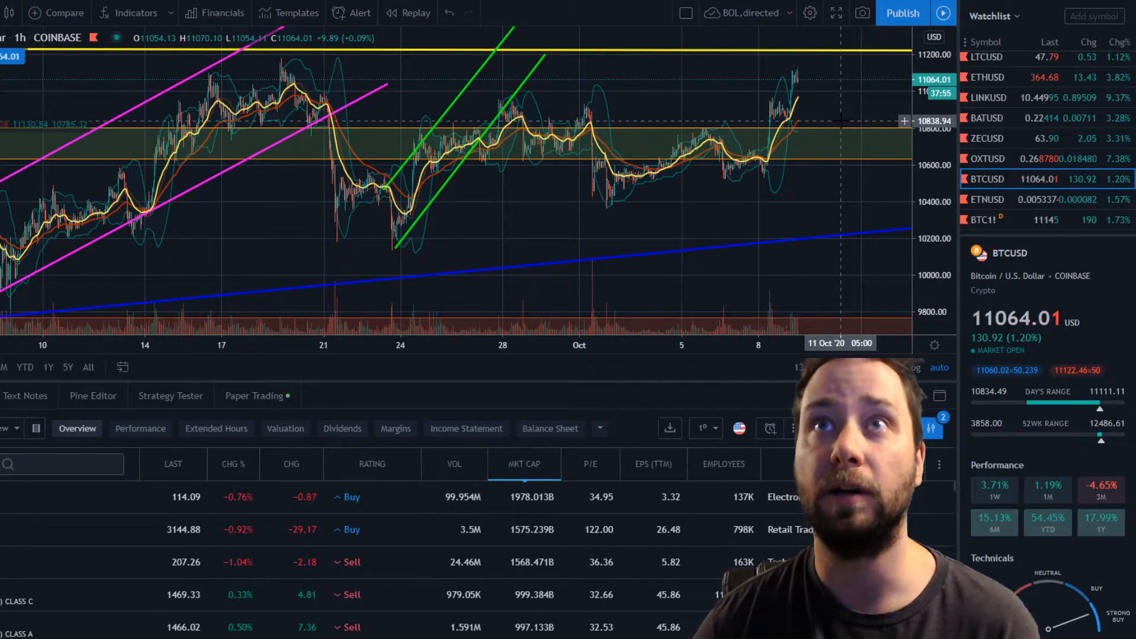
{"action": "scroll", "coordinate": [839, 120], "scroll_direction": "up", "scroll_amount": 4}
{"action": "scroll", "coordinate": [799, 120], "scroll_direction": "up", "scroll_amount": 4}
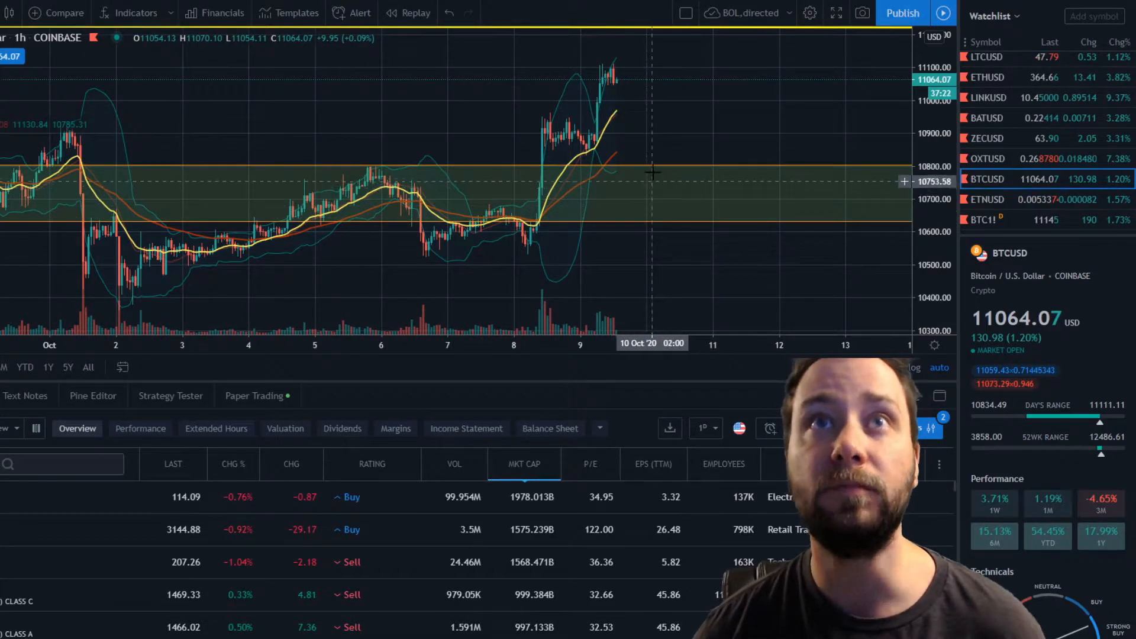
{"action": "scroll", "coordinate": [646, 160], "scroll_direction": "down", "scroll_amount": 3}
{"action": "scroll", "coordinate": [646, 160], "scroll_direction": "down", "scroll_amount": 3}
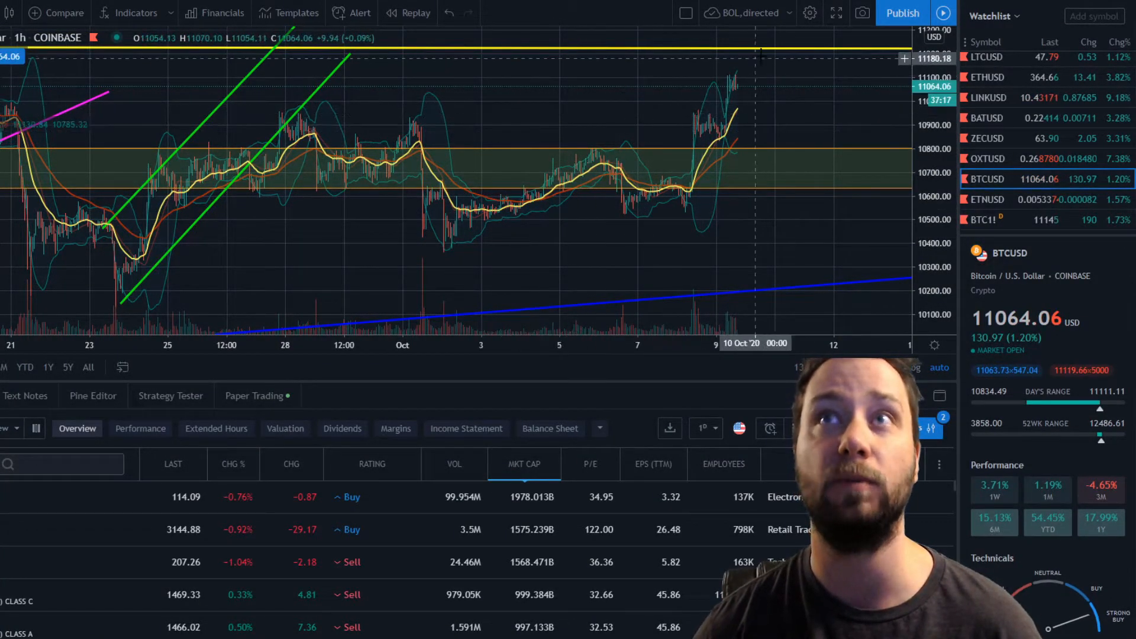
Measure the roughly 8.7% drop from Bitcoin's recent high to the blue trendline, then clear it.
{"action": "left_click_drag", "start_coordinate": [748, 62], "coordinate": [796, 284]}
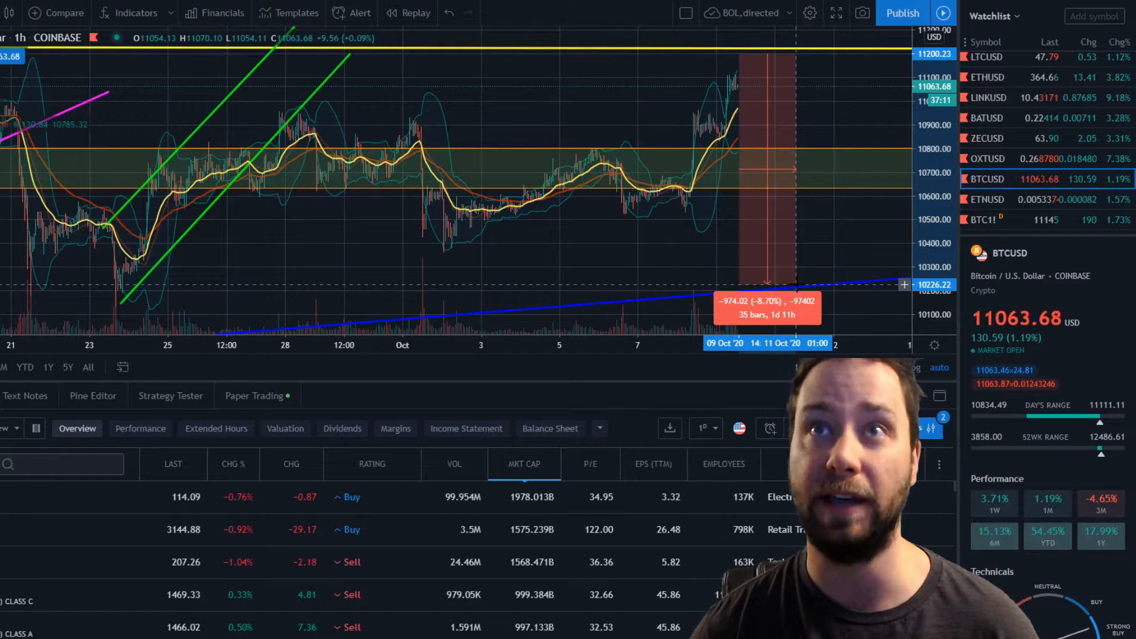
{"action": "left_click", "coordinate": [781, 302]}
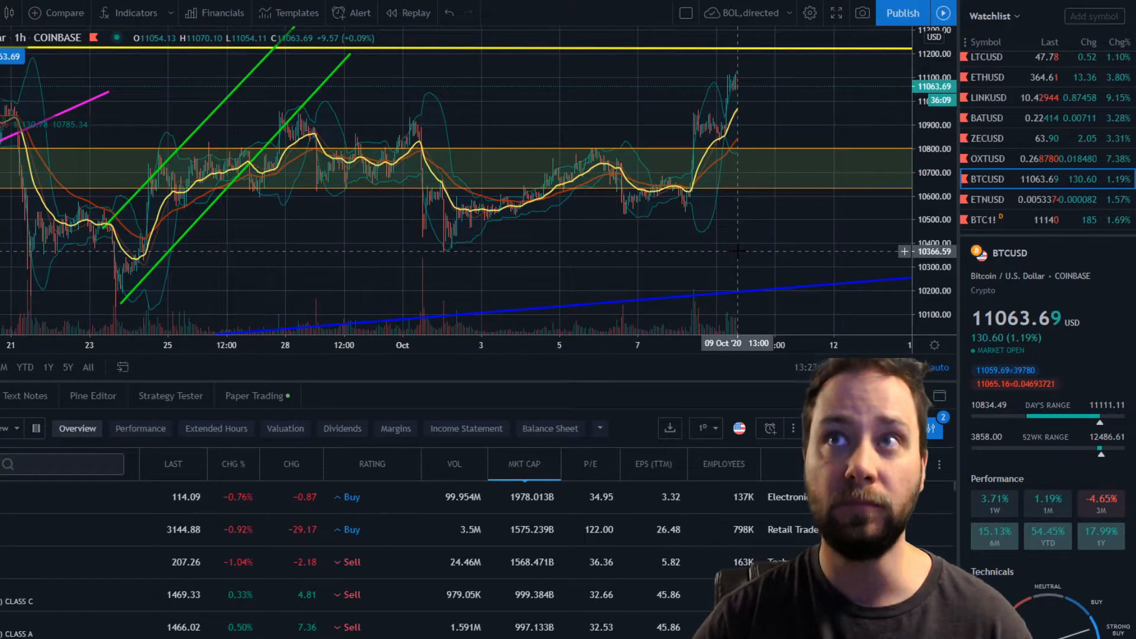
Switch the chart to OXTUSD from the watchlist.
{"action": "left_click", "coordinate": [981, 157]}
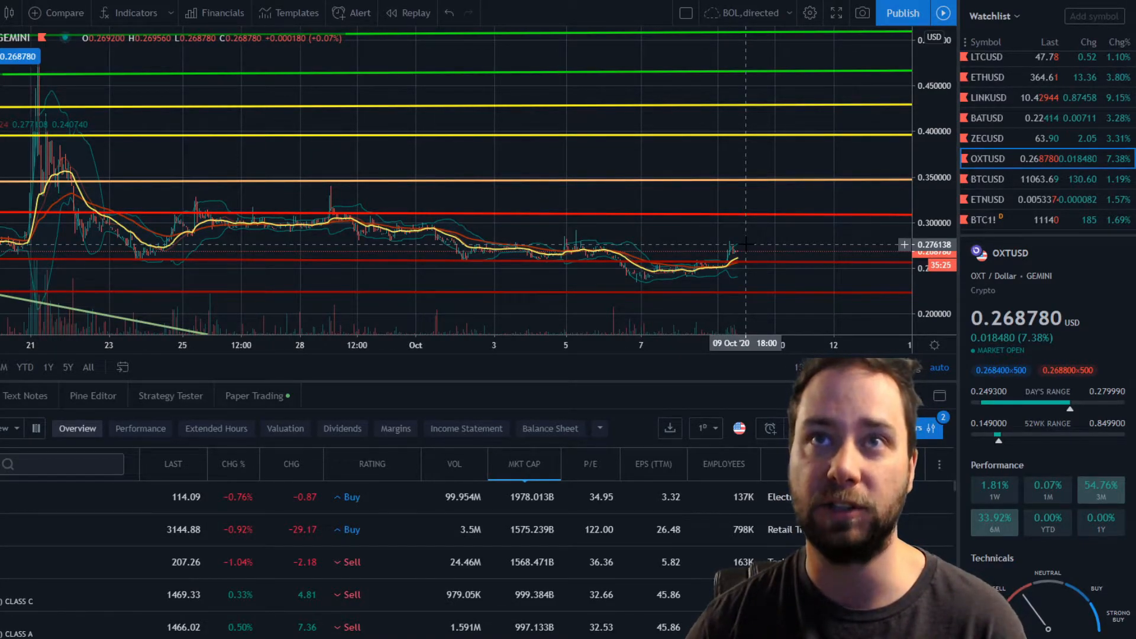
{"action": "scroll", "coordinate": [746, 245], "scroll_direction": "down", "scroll_amount": 5}
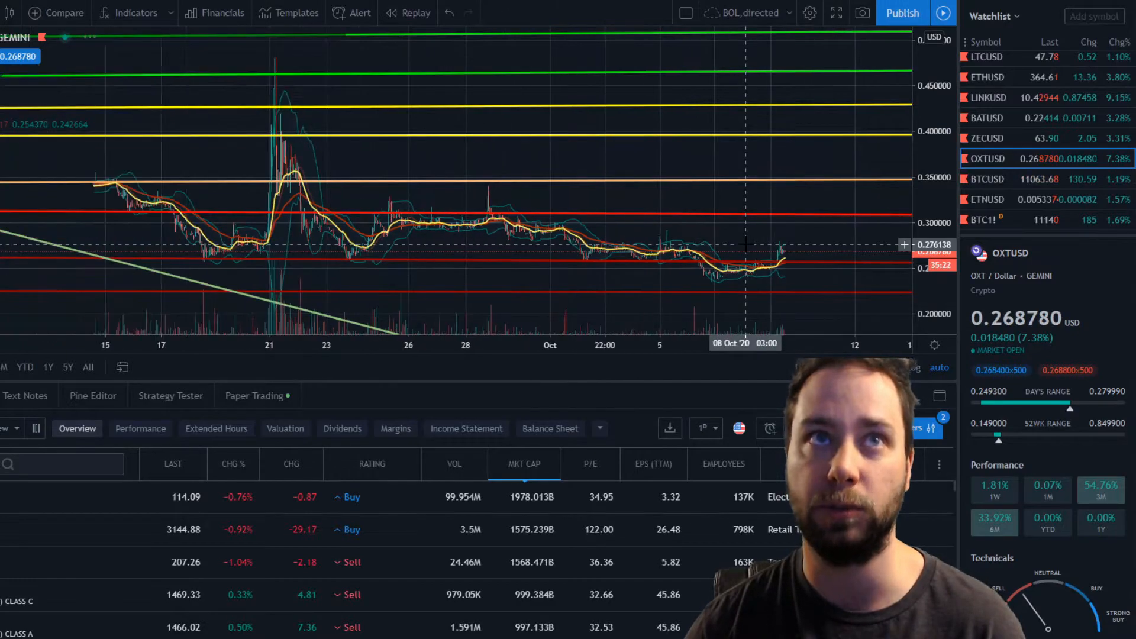
{"action": "scroll", "coordinate": [746, 244], "scroll_direction": "down", "scroll_amount": 5}
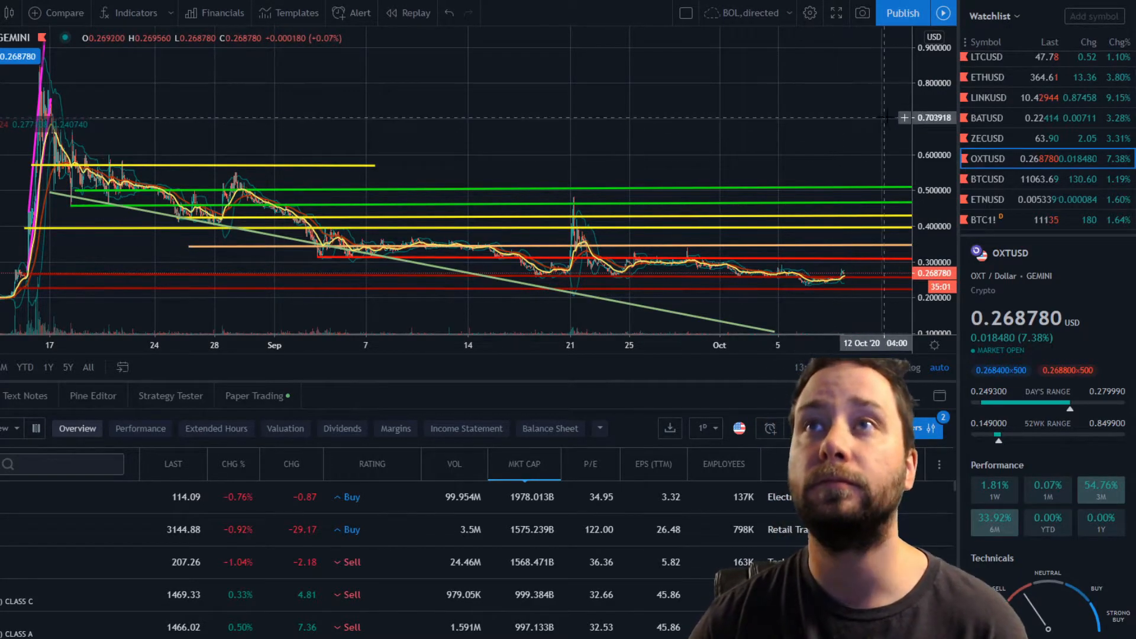
Switch the chart to LINKUSD from the watchlist.
{"action": "left_click", "coordinate": [987, 97]}
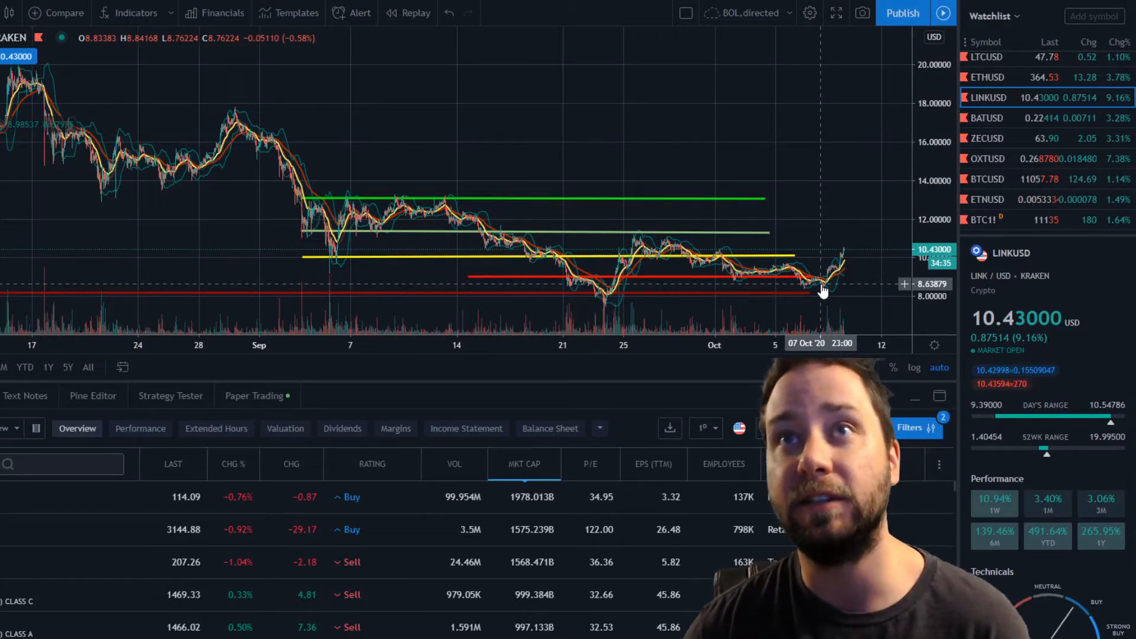
{"action": "scroll", "coordinate": [820, 283], "scroll_direction": "down", "scroll_amount": 3}
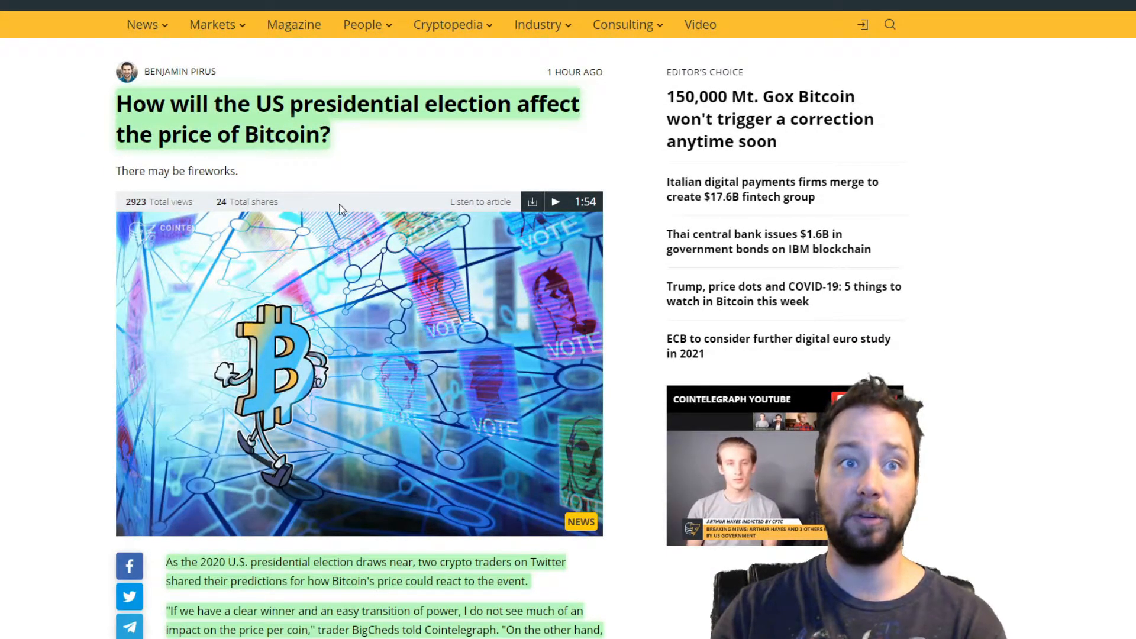
{"action": "scroll", "coordinate": [444, 195], "scroll_direction": "down", "scroll_amount": 3}
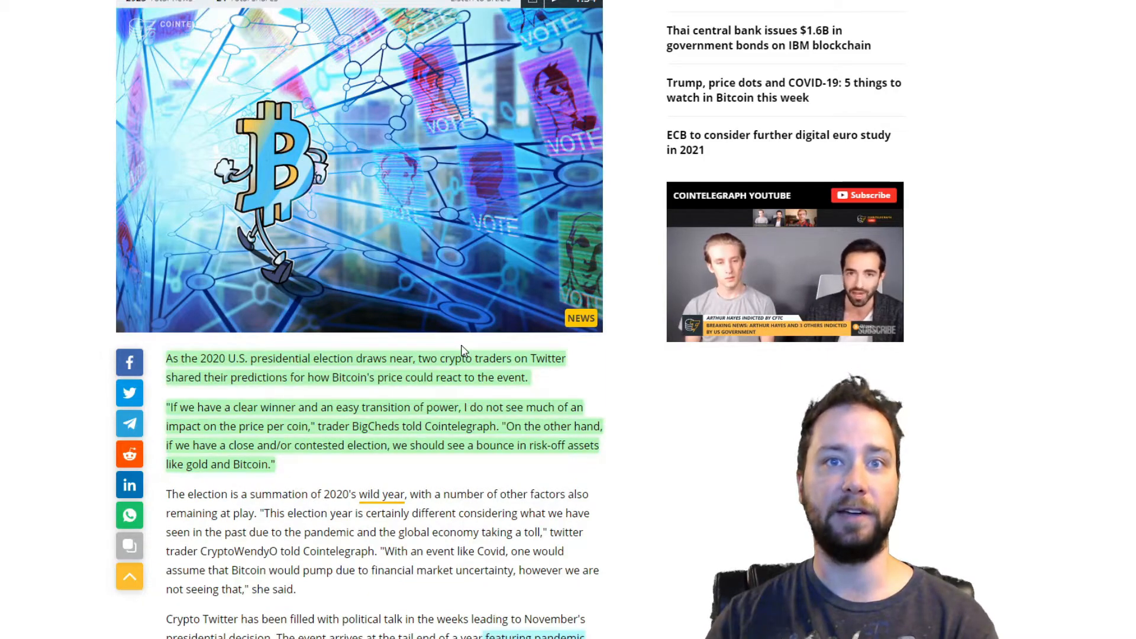
{"action": "scroll", "coordinate": [463, 351], "scroll_direction": "down", "scroll_amount": 3}
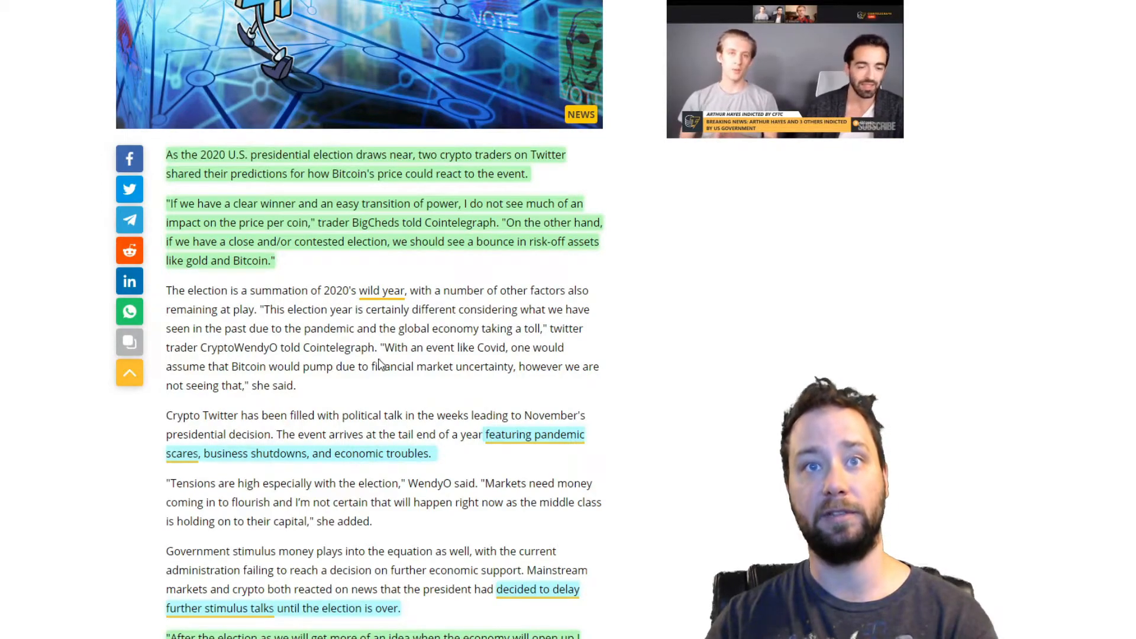
{"action": "scroll", "coordinate": [366, 346], "scroll_direction": "down", "scroll_amount": 2}
{"action": "scroll", "coordinate": [367, 346], "scroll_direction": "down", "scroll_amount": 1}
{"action": "scroll", "coordinate": [382, 361], "scroll_direction": "down", "scroll_amount": 1}
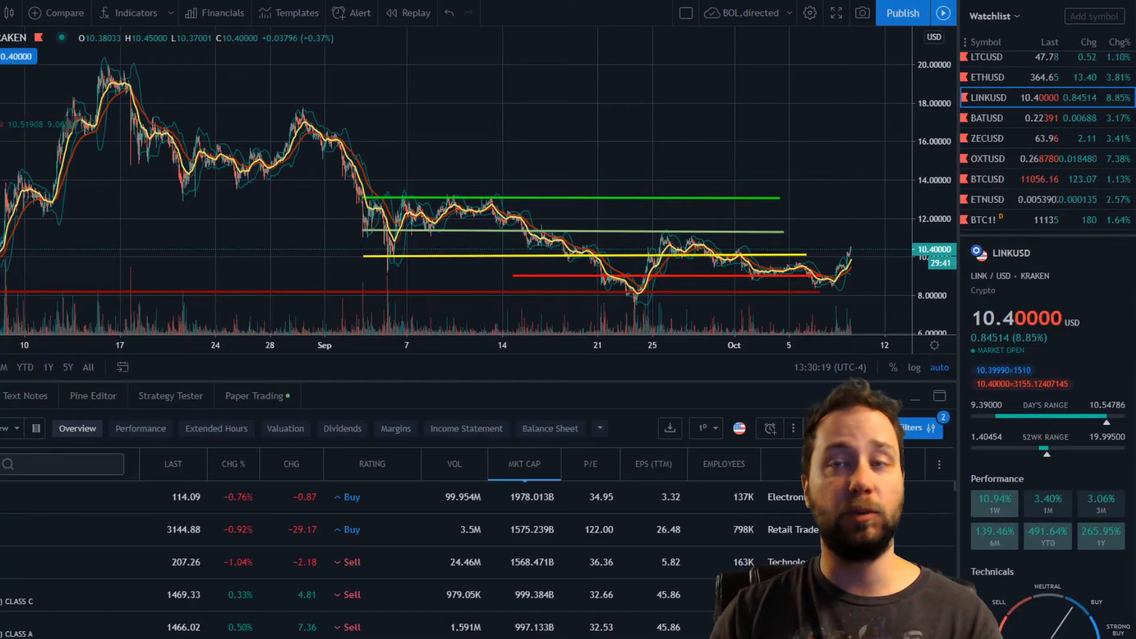
Switch the chart back to BTCUSD from the watchlist.
{"action": "left_click", "coordinate": [987, 178]}
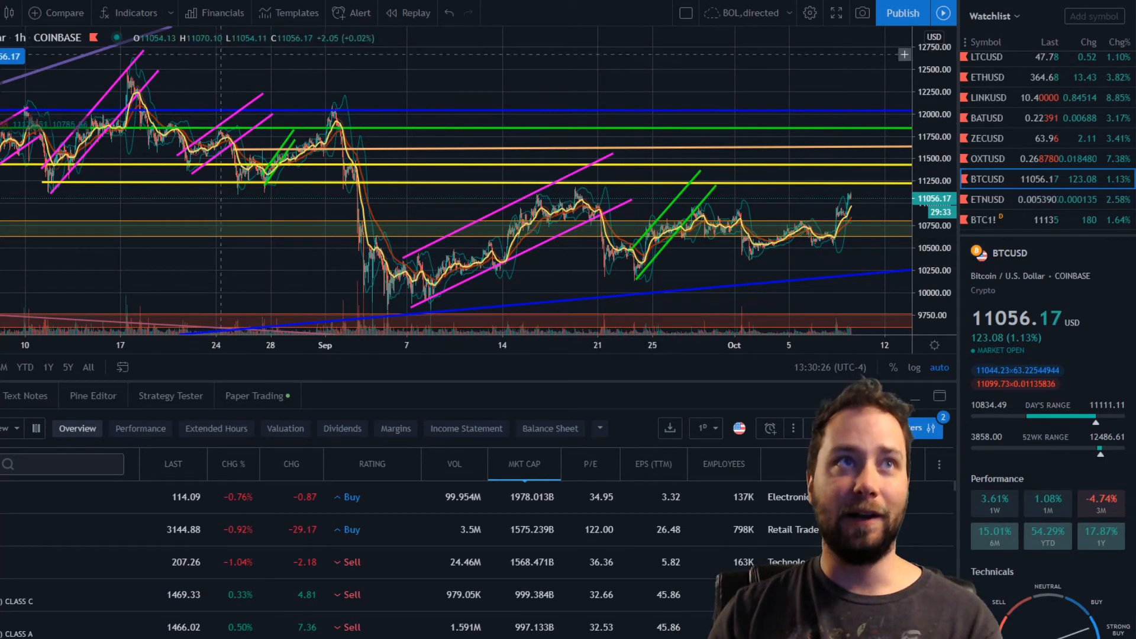
Switch over to the browser tab with the Crypto Matrix YouTube channel.
{"action": "key", "text": "ctrl+Tab"}
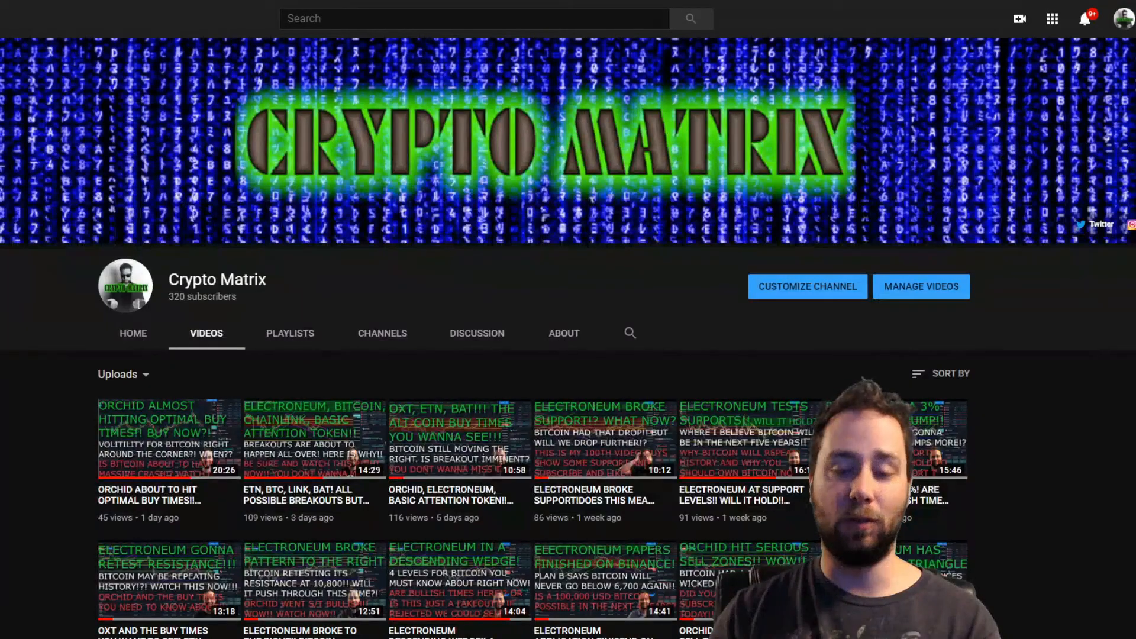